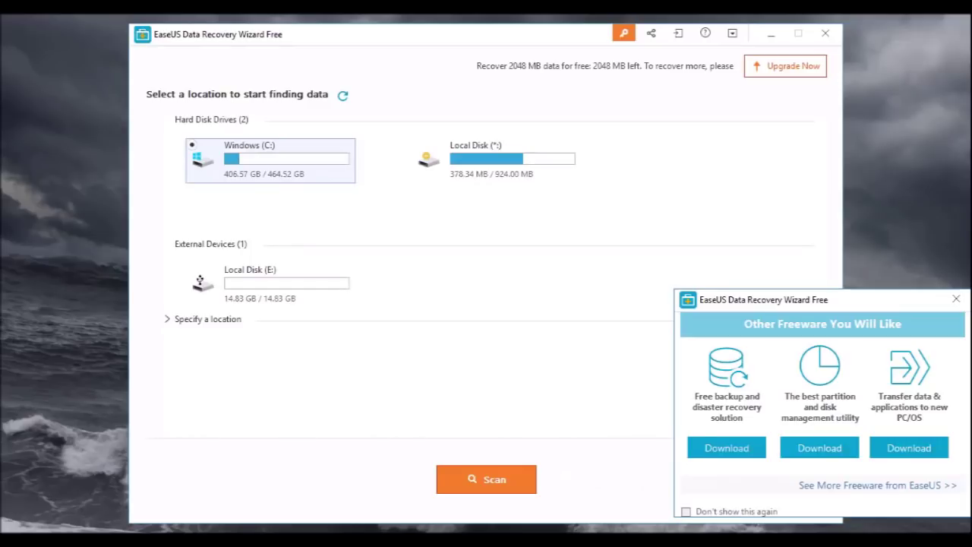
# - Dismiss the freeware offer, open the upgrade offer and activate the Professional edition with the license code
pyautogui.click(957, 299)
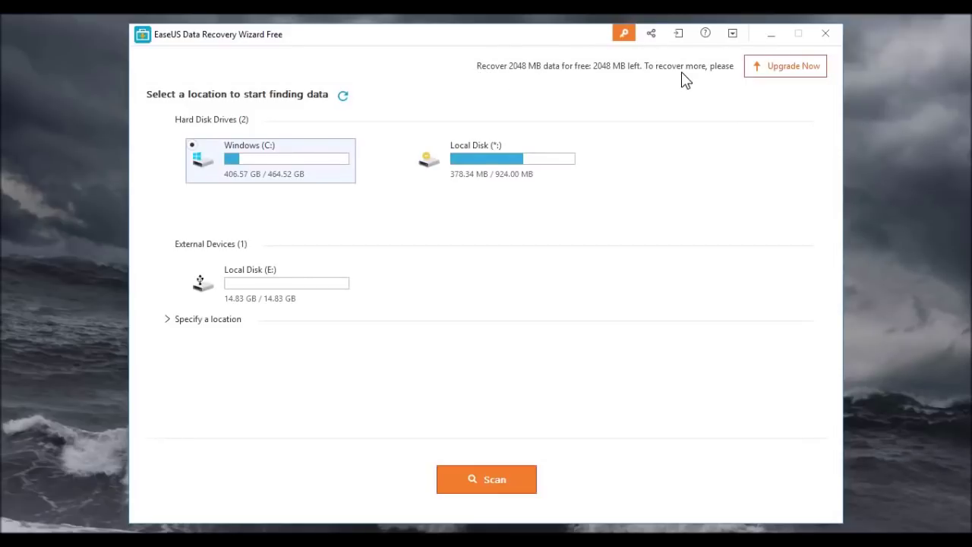
pyautogui.click(652, 35)
pyautogui.click(778, 66)
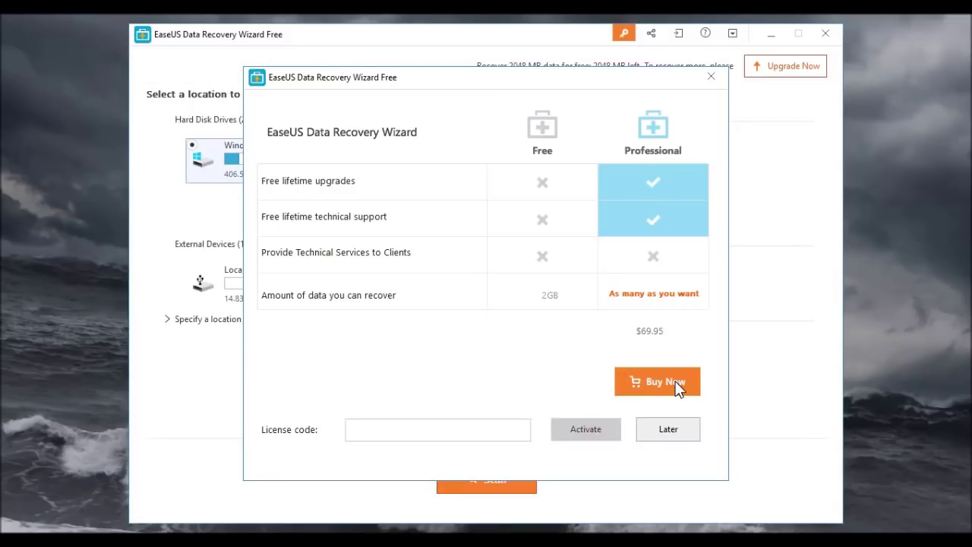
pyautogui.click(391, 427)
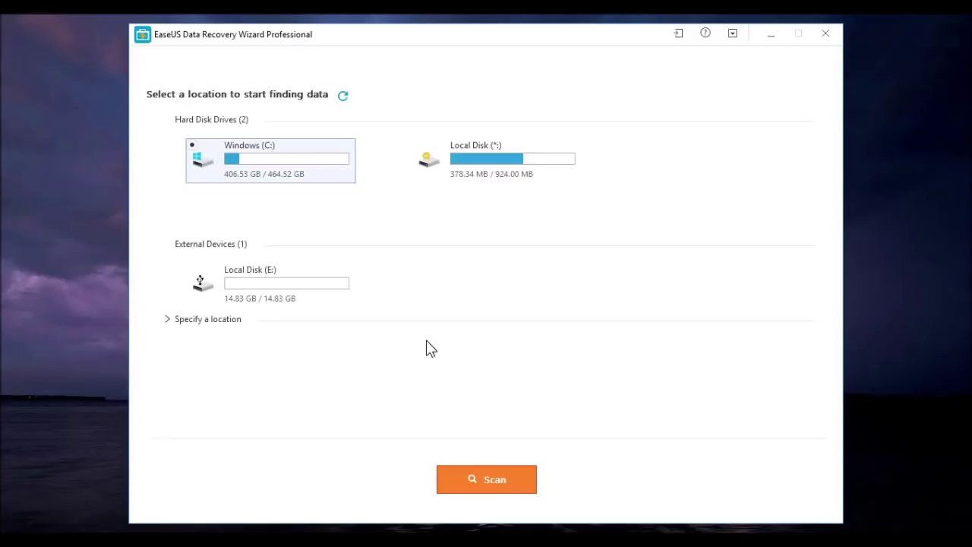
# - Refresh the list of locations and scan the external Local Disk (E:) for lost files
pyautogui.click(343, 97)
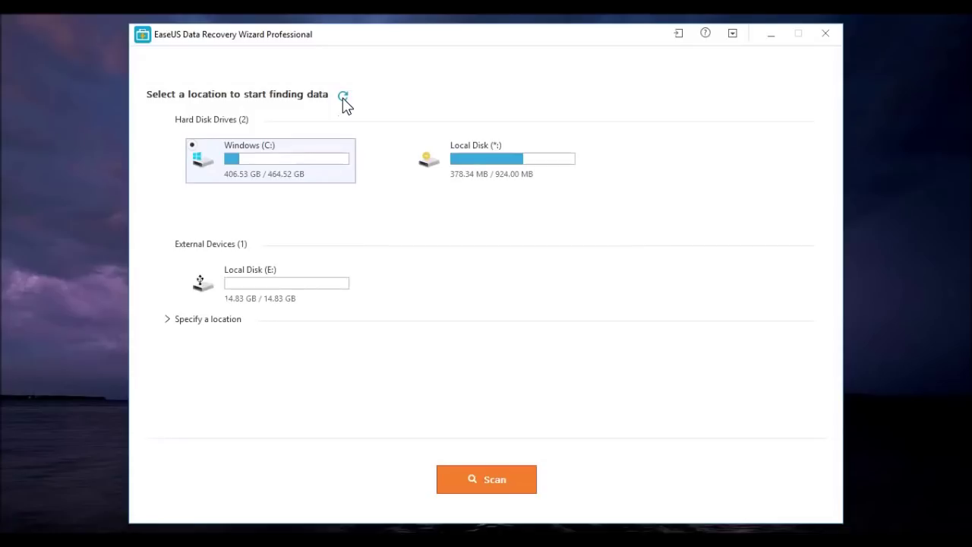
pyautogui.click(290, 298)
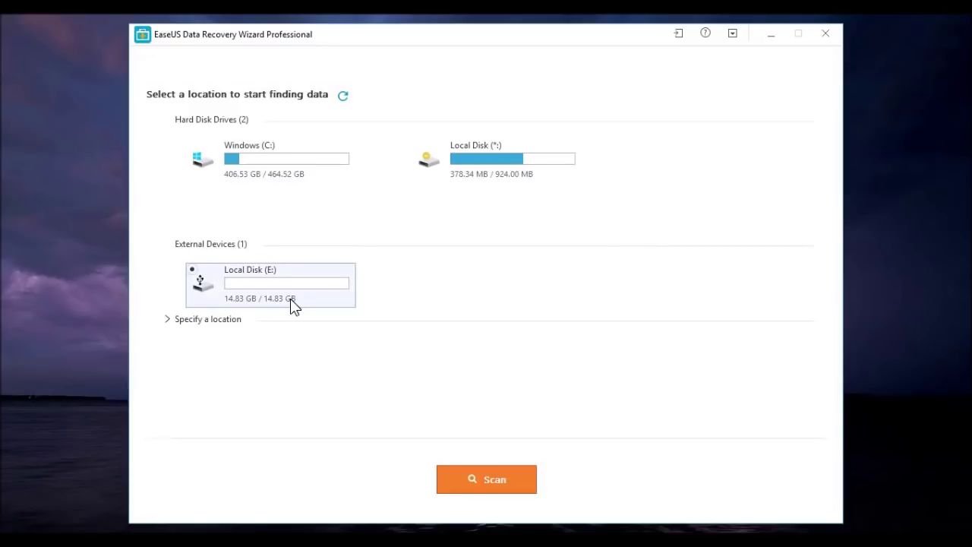
pyautogui.click(485, 489)
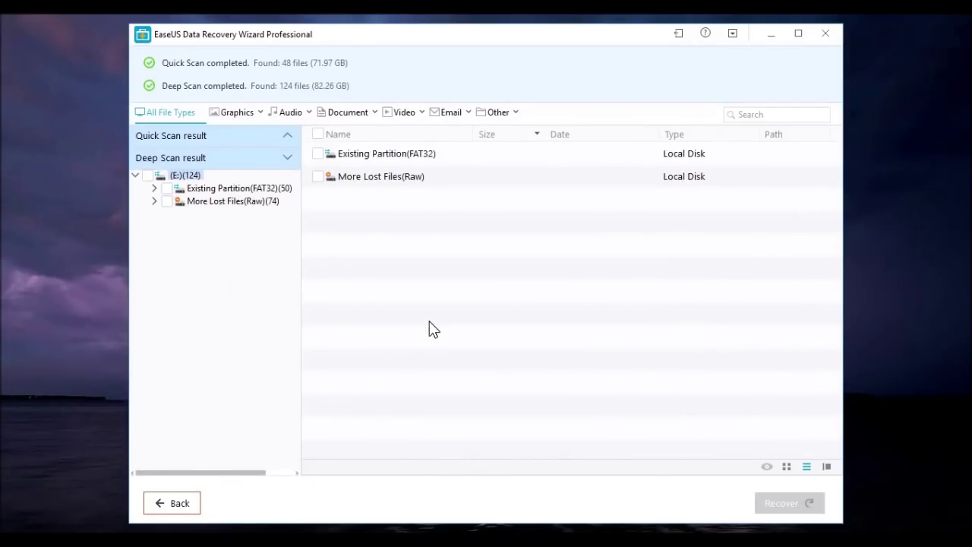
# - Export the scan result as a recovery state file named Demo in the SaveScan folder
pyautogui.click(679, 35)
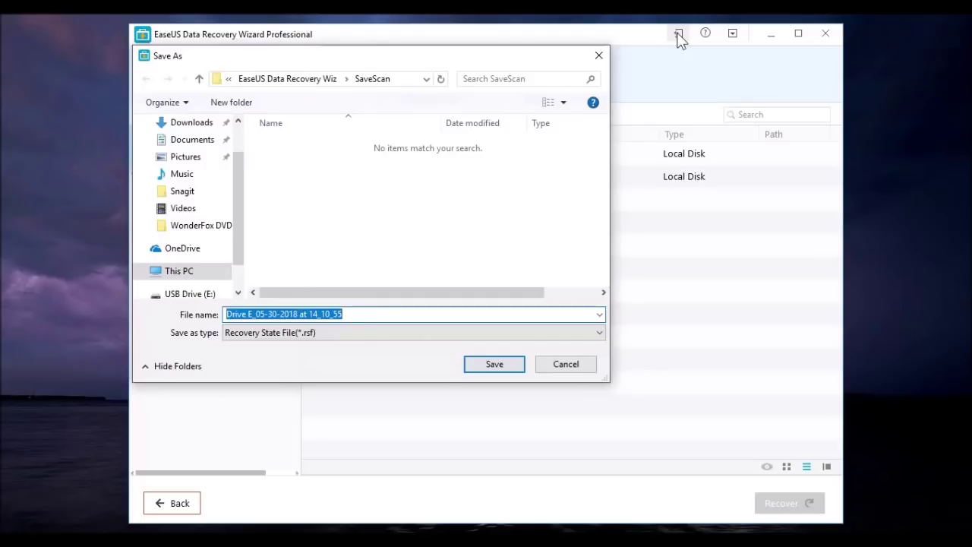
pyautogui.write('Demo')
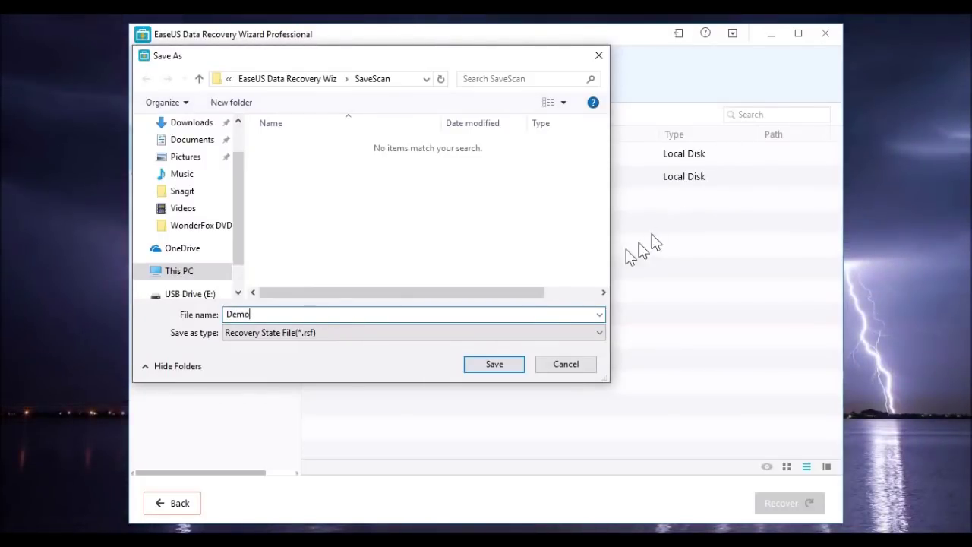
pyautogui.click(500, 367)
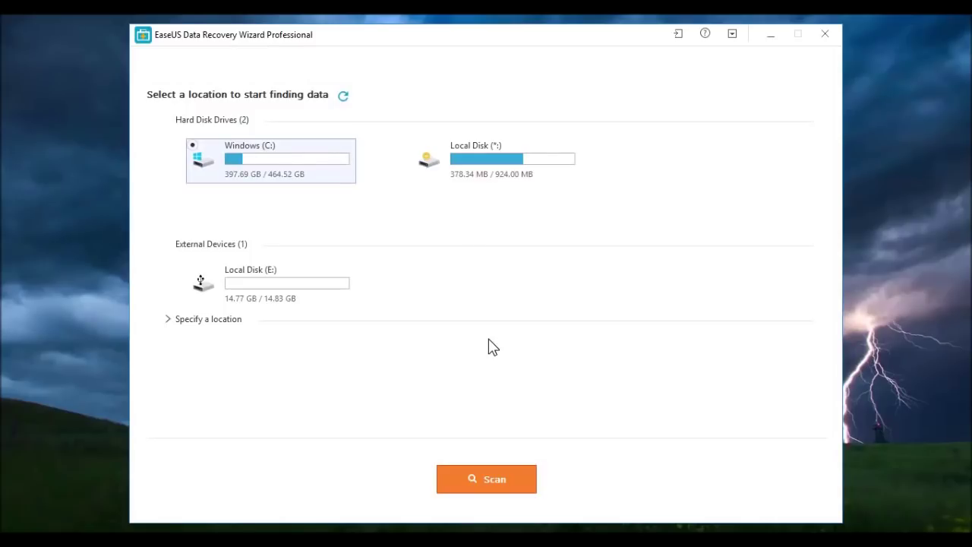
# - Import the saved scan result demo.rsf from the SaveScan folder
pyautogui.click(678, 34)
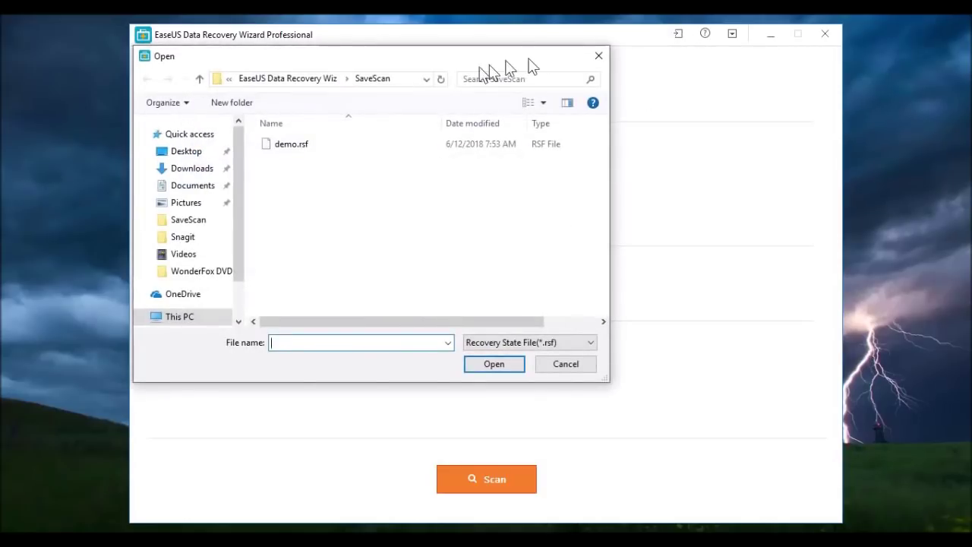
pyautogui.click(306, 151)
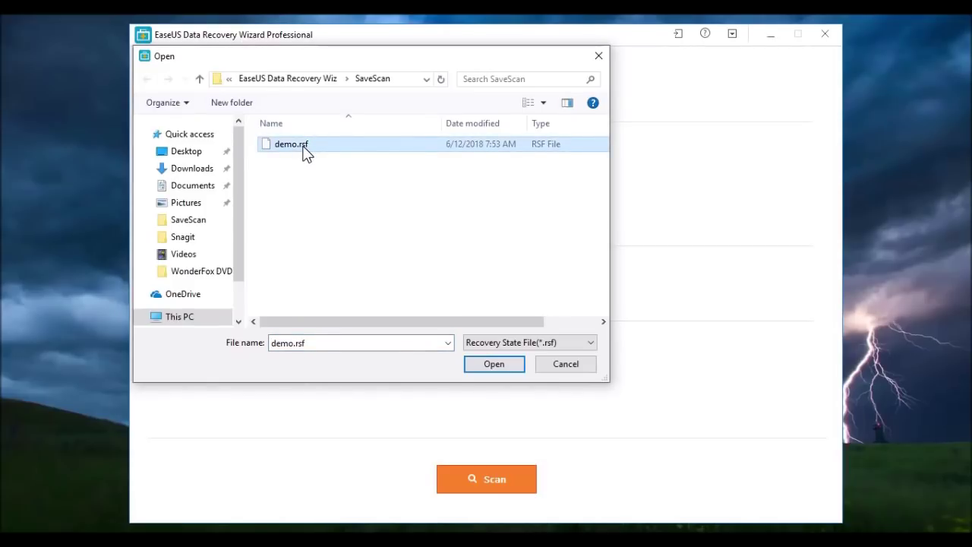
pyautogui.click(494, 365)
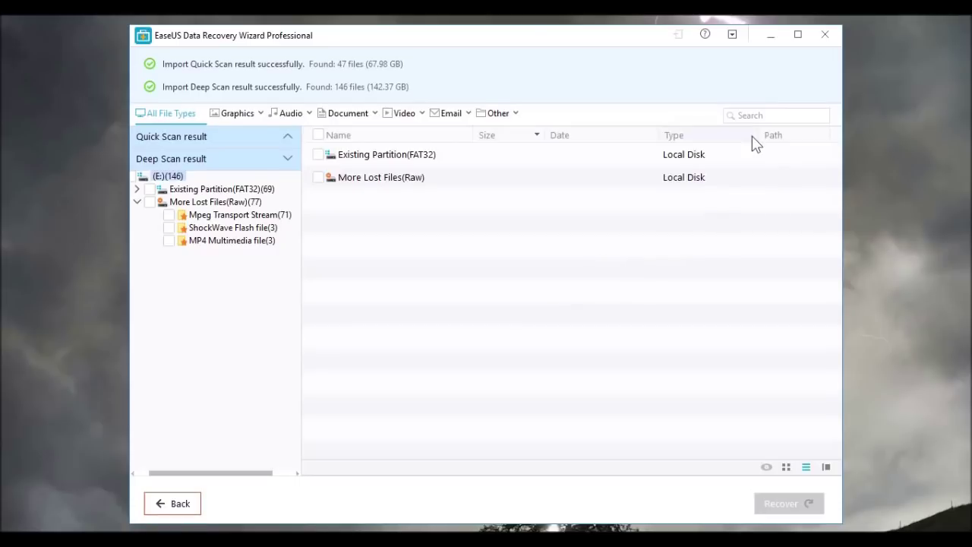
# - Search the imported scan results for the file WBR.txt
pyautogui.click(755, 116)
pyautogui.write('WBR.txt')
pyautogui.press('Return')
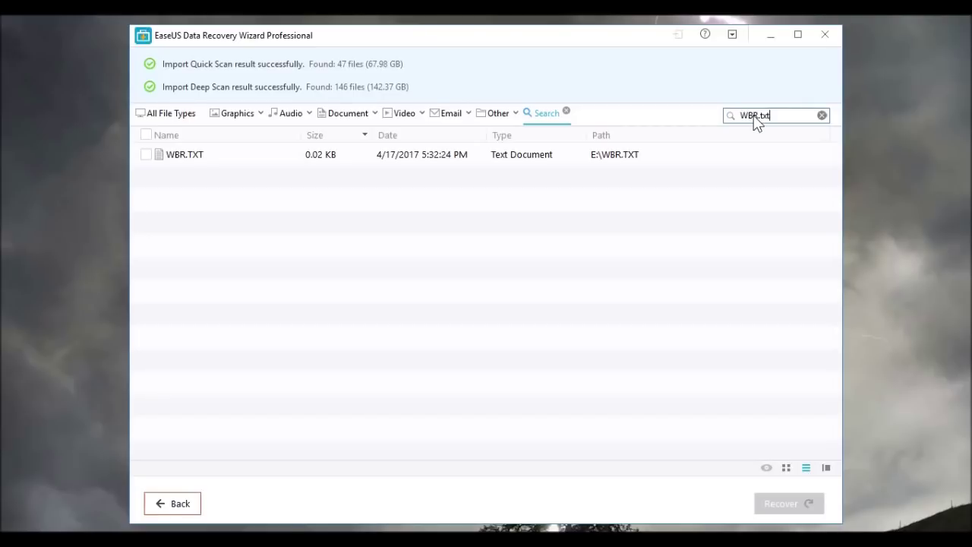
# - Replace the search term with *.mts to find all files with that extension
pyautogui.press('BackSpace')
pyautogui.press('BackSpace')
pyautogui.press('BackSpace')
pyautogui.press('BackSpace')
pyautogui.press('BackSpace')
pyautogui.press('BackSpace')
pyautogui.press('BackSpace')
pyautogui.write('*.mts')
pyautogui.press('Return')
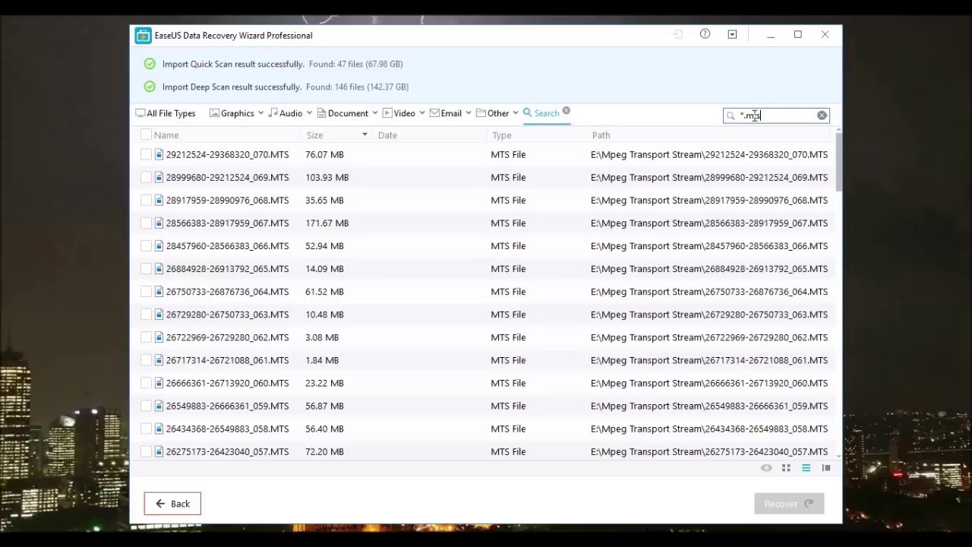
# - Search the scan results for names starting with "ease" using the term ease*
pyautogui.press('BackSpace')
pyautogui.press('BackSpace')
pyautogui.press('BackSpace')
pyautogui.press('BackSpace')
pyautogui.press('BackSpace')
pyautogui.write('ease*')
pyautogui.press('Return')
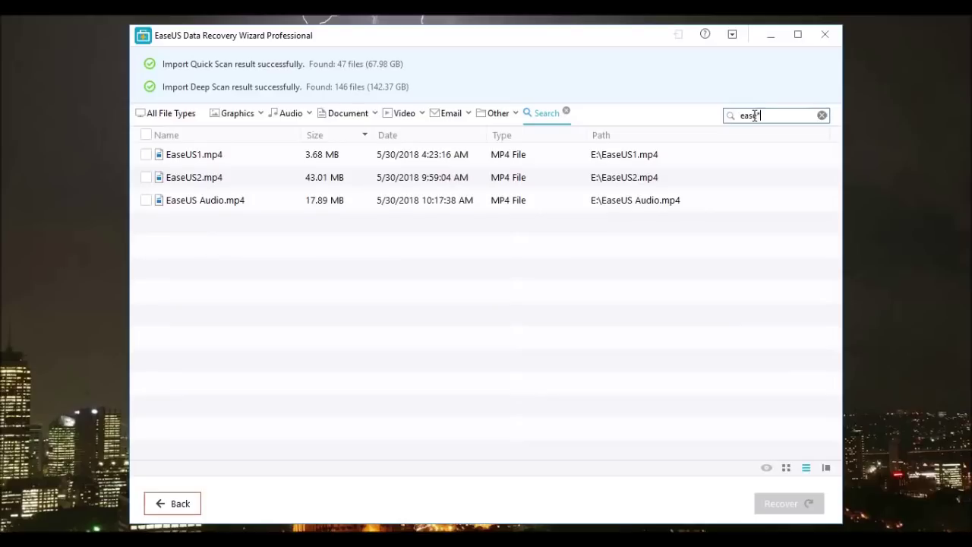
# - Search the scan results for names ending in "boost" using the term *boost
pyautogui.press('BackSpace')
pyautogui.press('BackSpace')
pyautogui.press('BackSpace')
pyautogui.press('BackSpace')
pyautogui.press('BackSpace')
pyautogui.write('*boost')
pyautogui.press('Return')
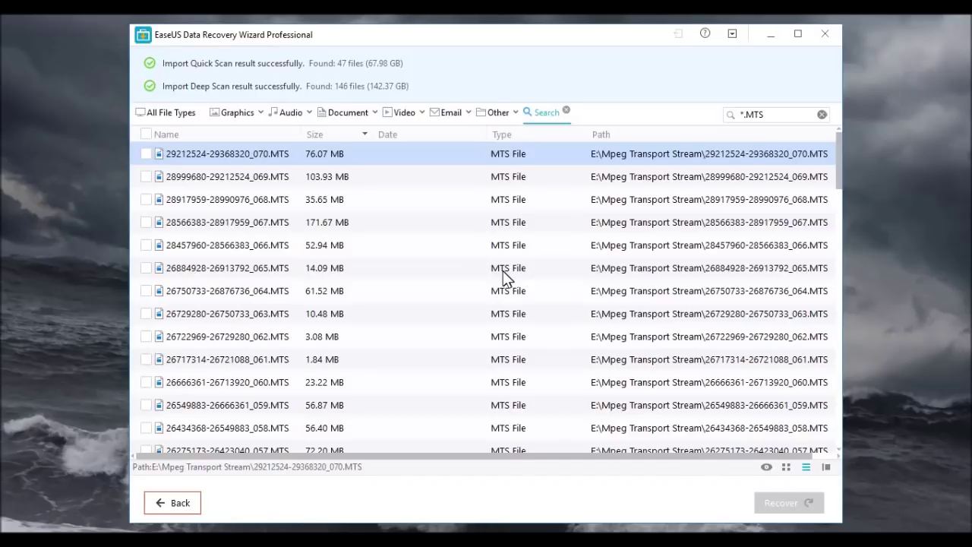
pyautogui.doubleClick(348, 156)
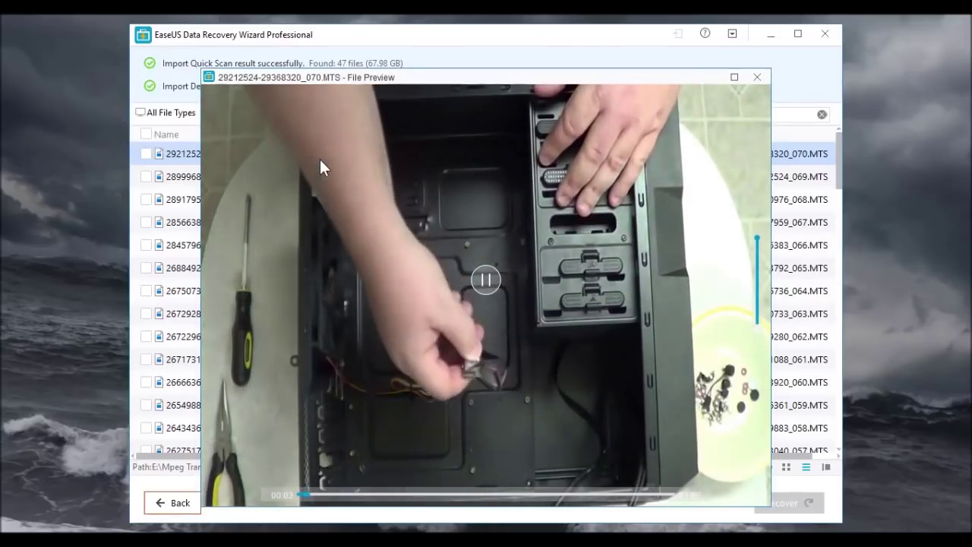
pyautogui.click(761, 80)
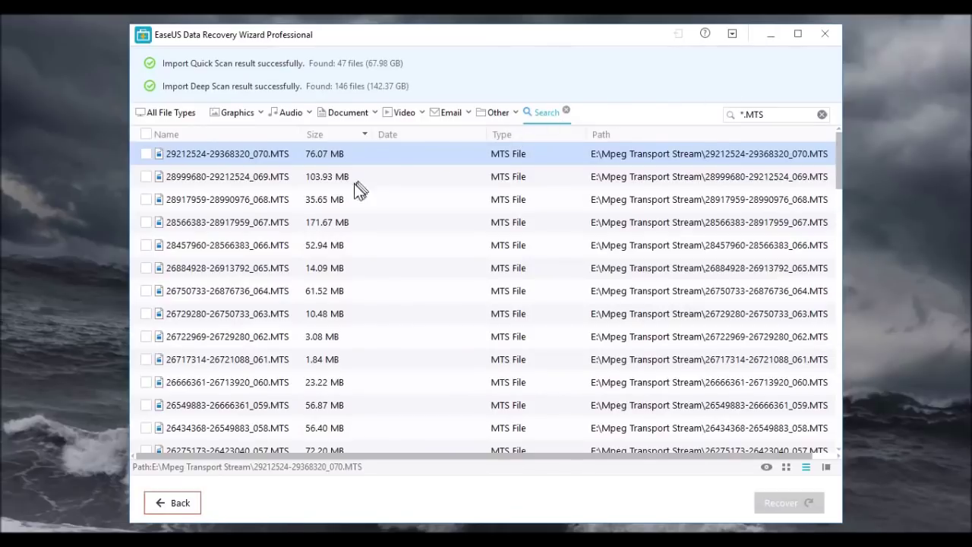
pyautogui.click(291, 177)
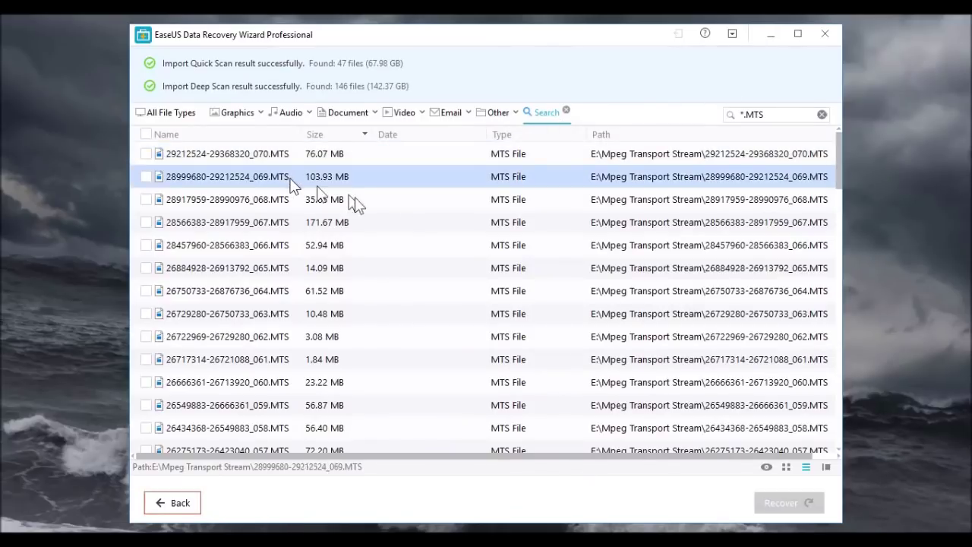
pyautogui.click(767, 469)
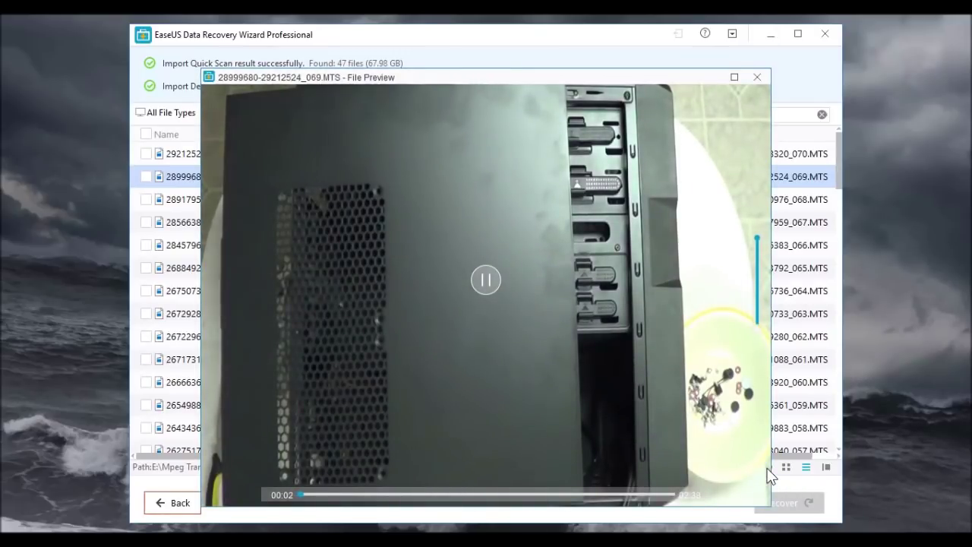
pyautogui.click(760, 77)
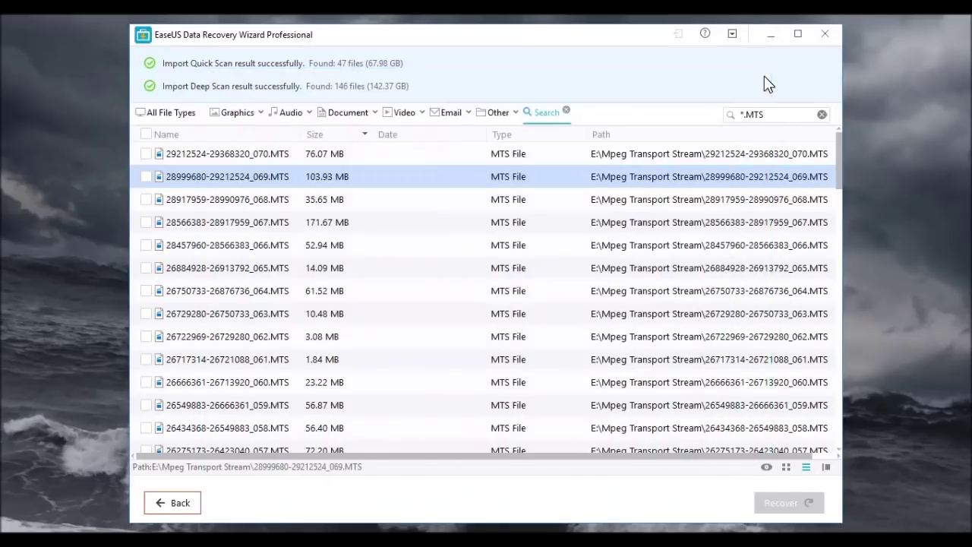
pyautogui.click(787, 468)
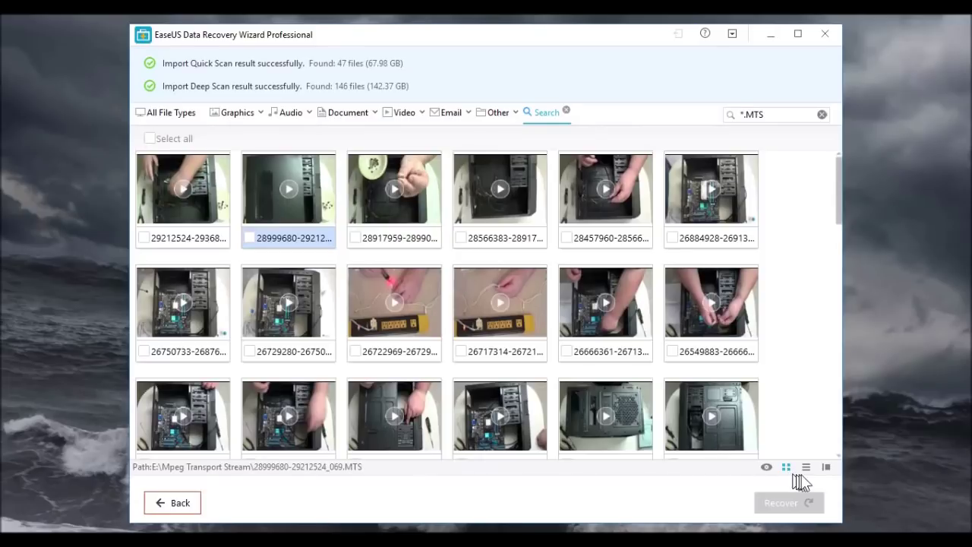
pyautogui.click(826, 468)
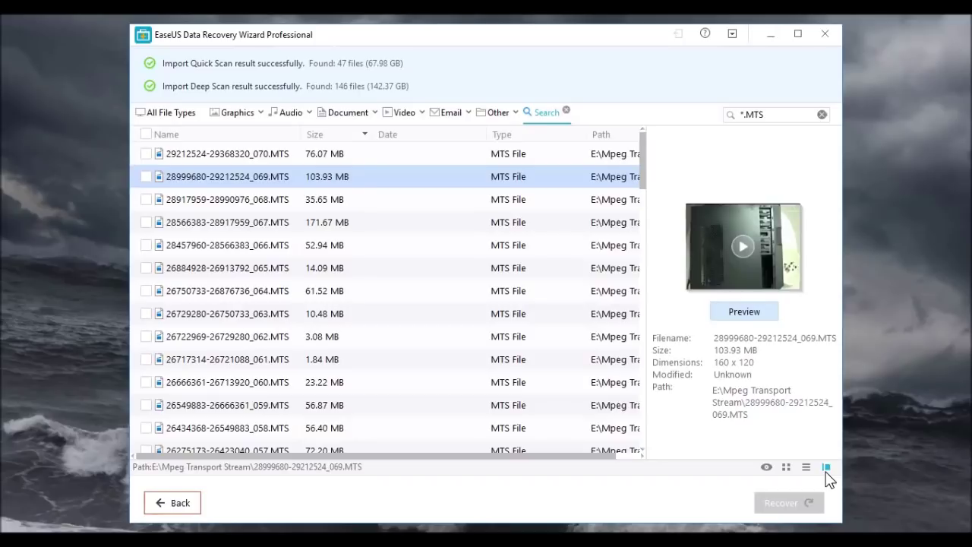
pyautogui.click(747, 311)
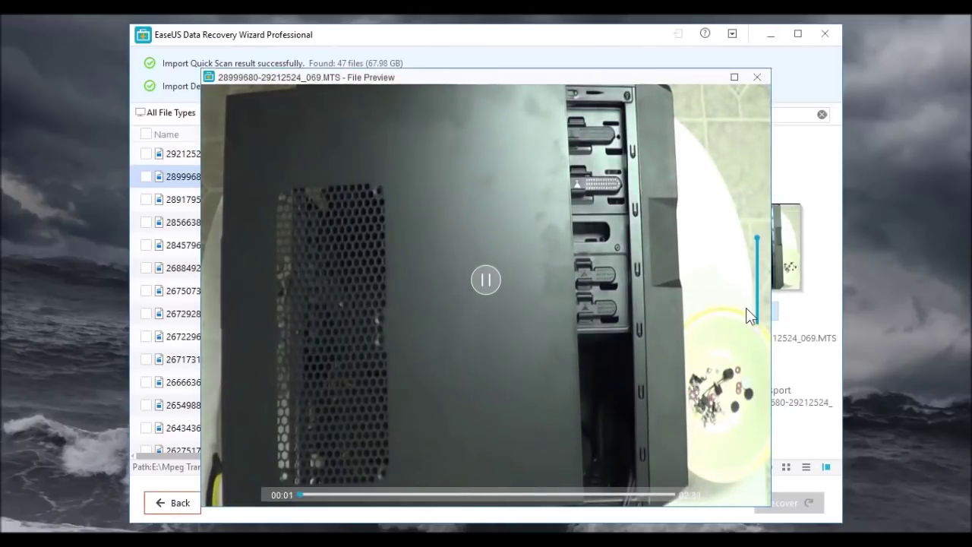
pyautogui.click(758, 78)
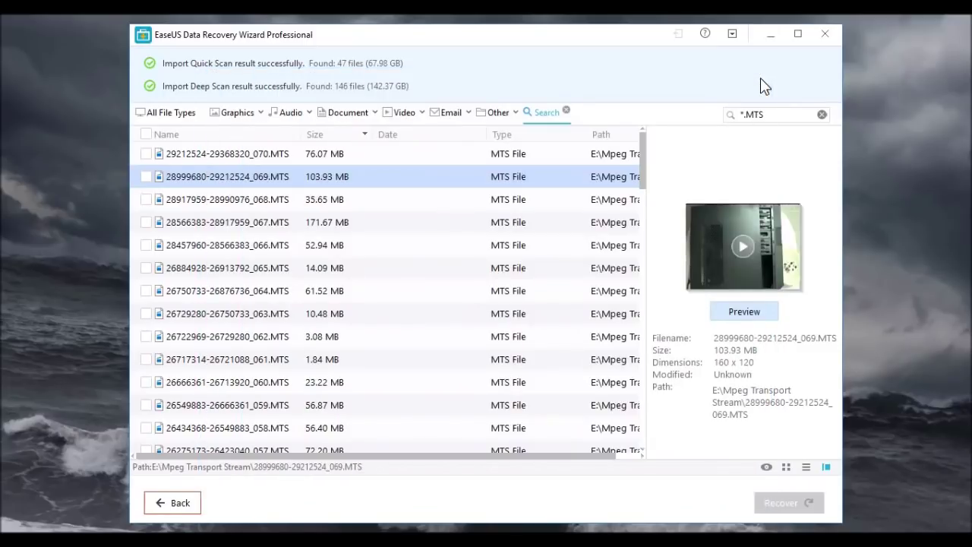
pyautogui.click(808, 468)
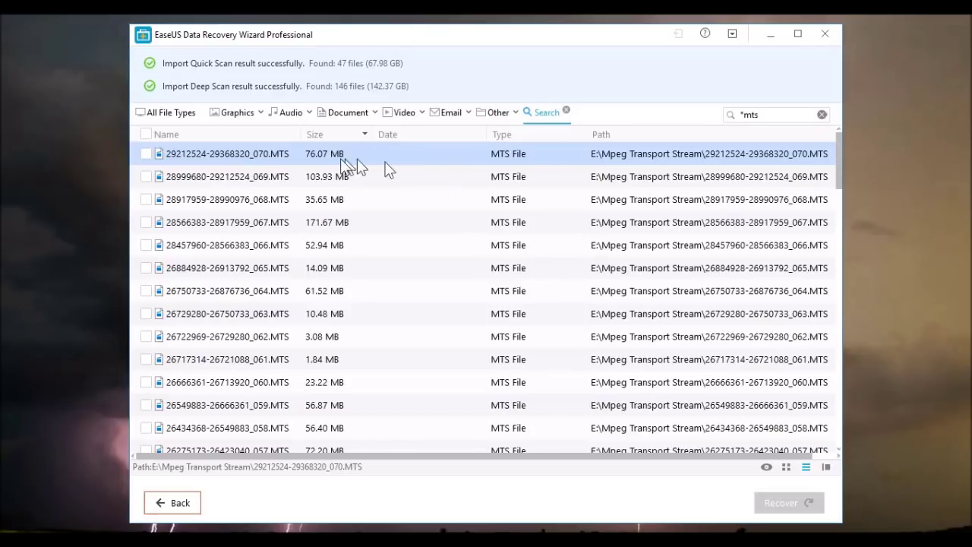
# - Mark the five MTS files numbered 068 down to 064 for recovery, and clear the whole selection
pyautogui.click(151, 198)
pyautogui.click(148, 199)
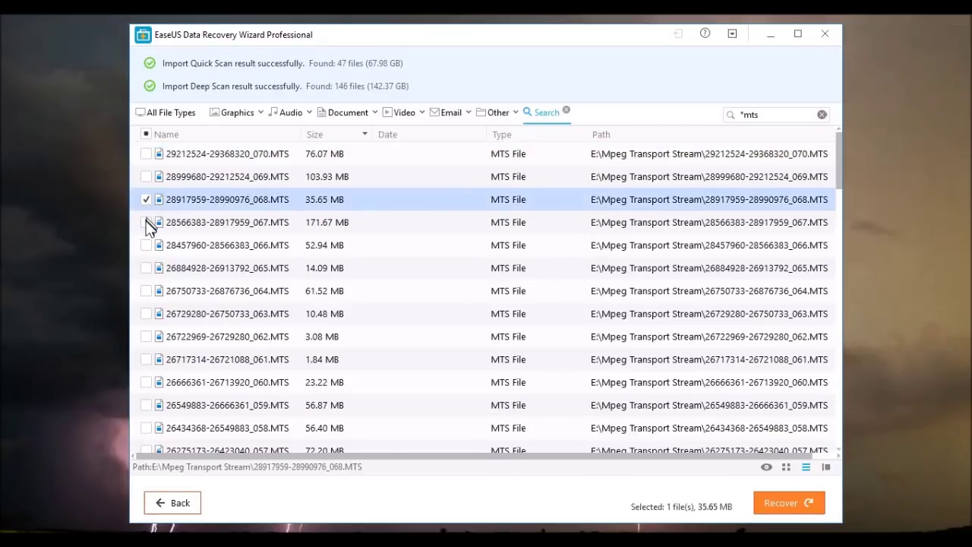
pyautogui.click(146, 223)
pyautogui.click(149, 244)
pyautogui.click(143, 269)
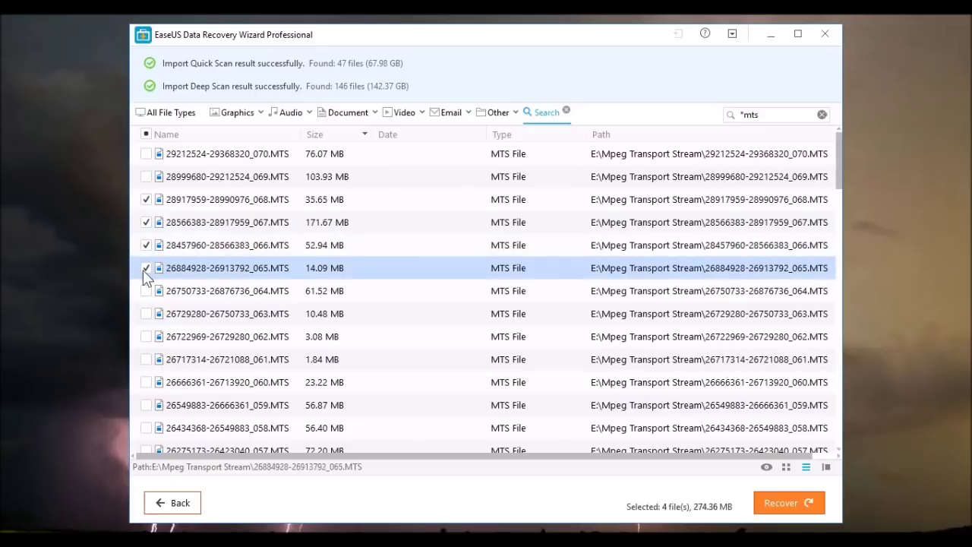
pyautogui.click(145, 291)
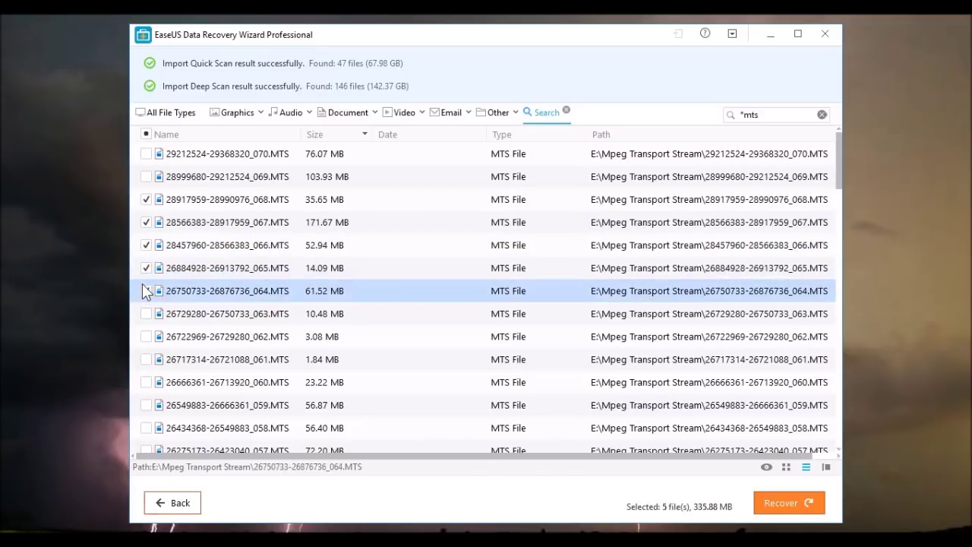
pyautogui.click(147, 134)
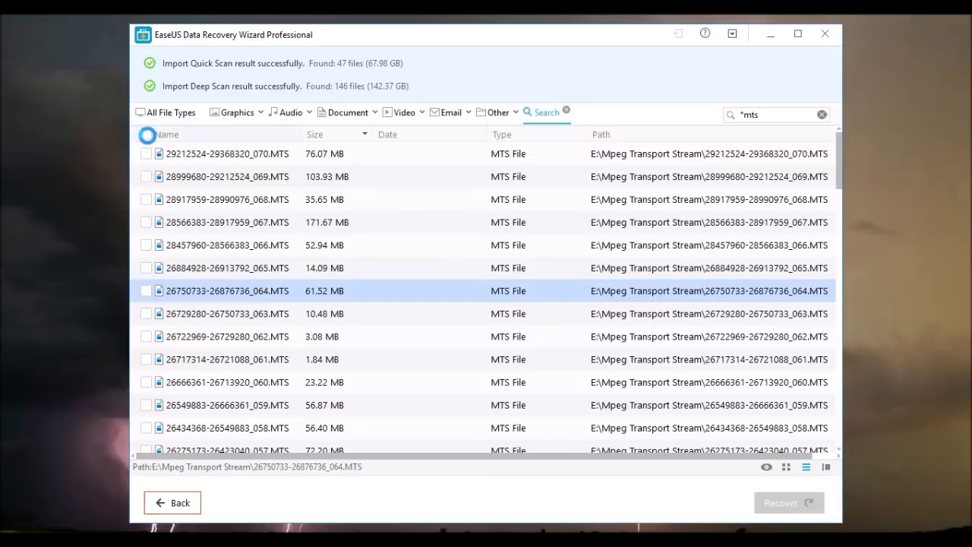
# - Select all the MTS files found and recover them to the Videos folder under This PC
pyautogui.click(147, 134)
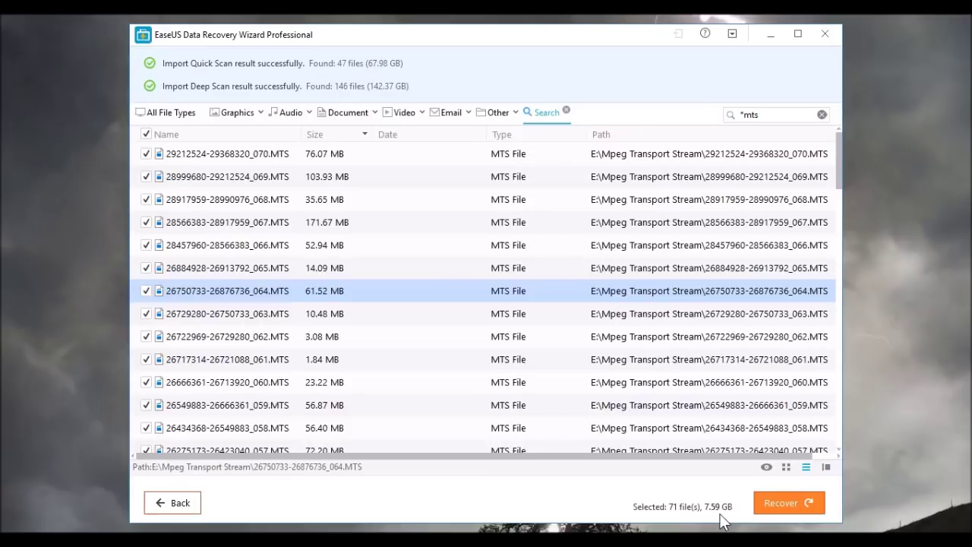
pyautogui.click(798, 506)
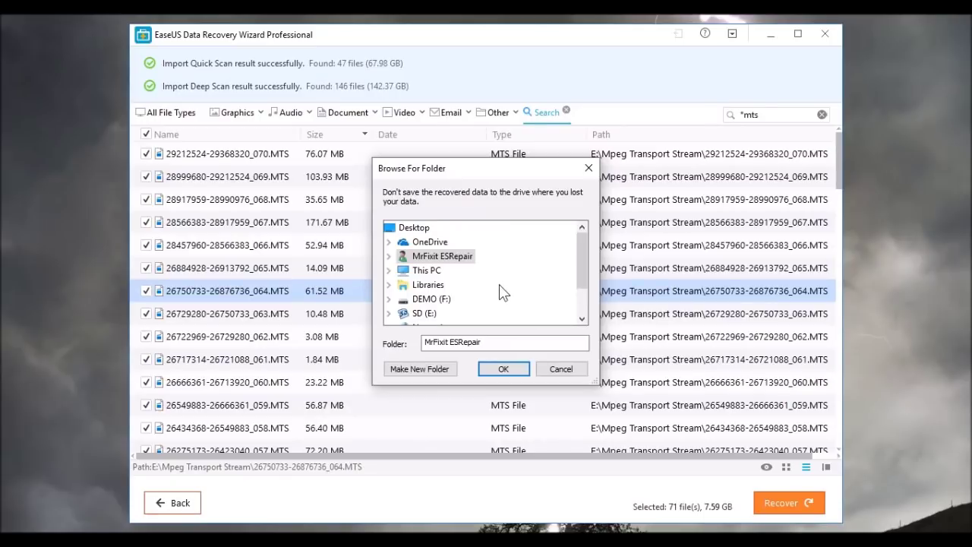
pyautogui.doubleClick(426, 270)
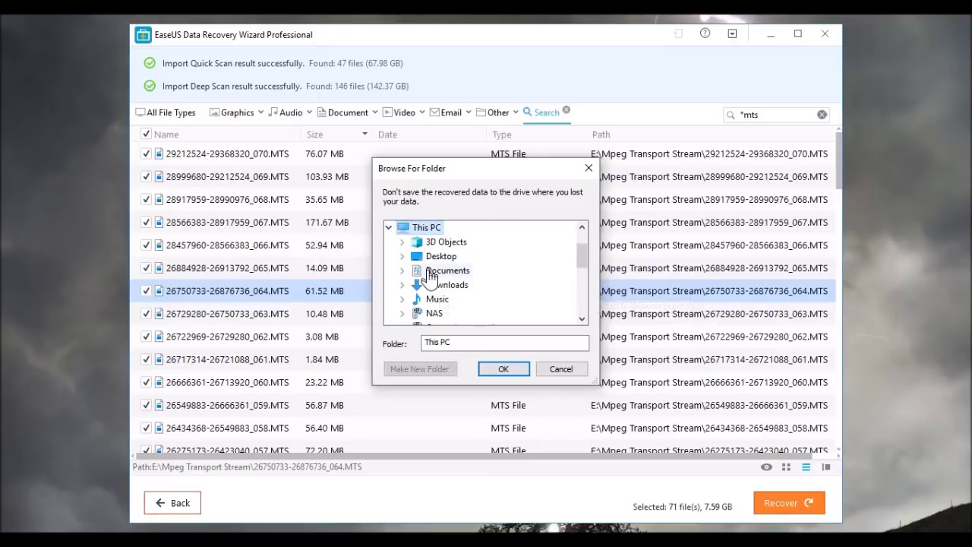
pyautogui.scroll(-2, 434, 297)
pyautogui.doubleClick(444, 273)
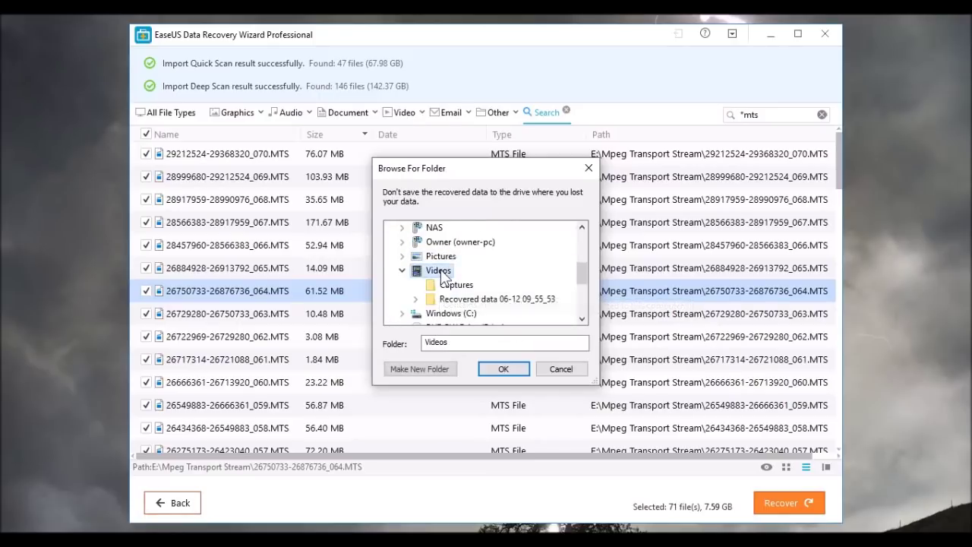
pyautogui.click(503, 369)
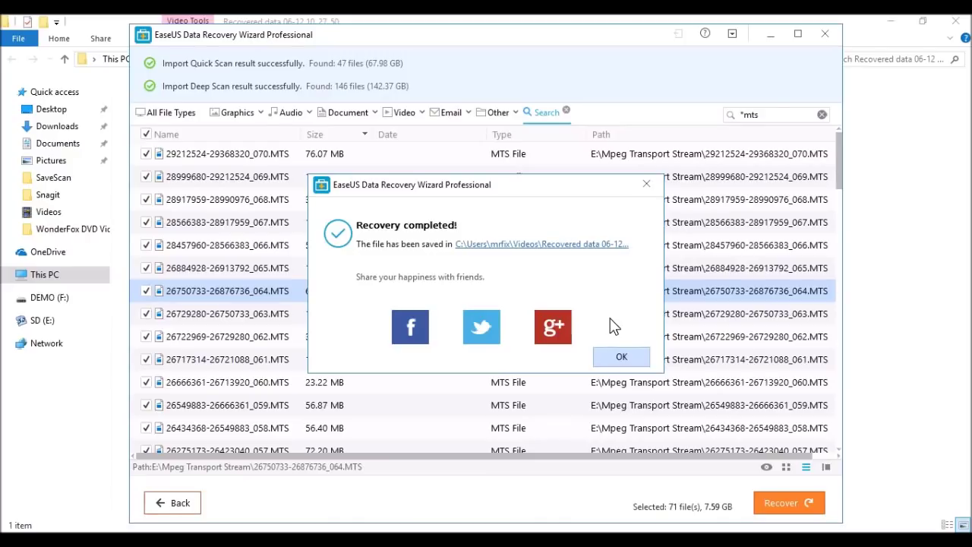
pyautogui.click(850, 234)
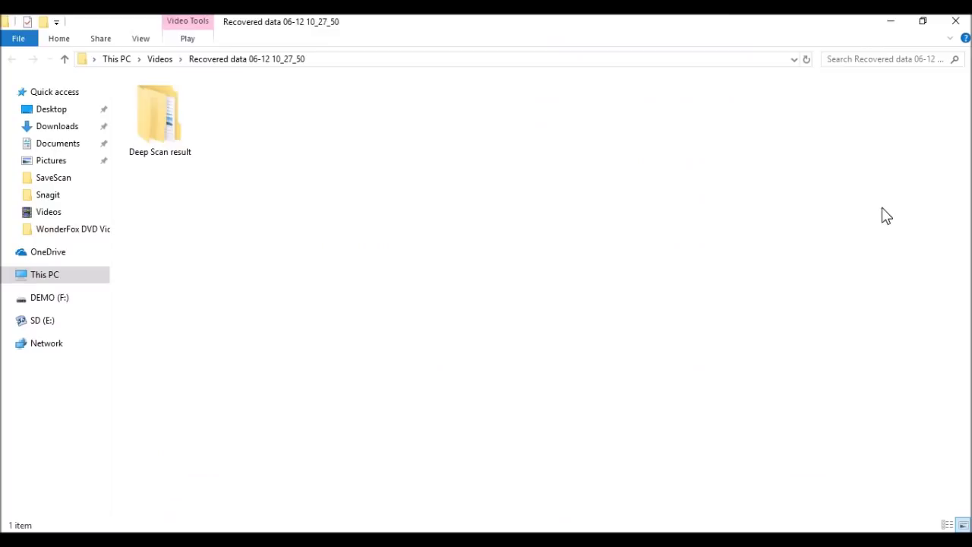
pyautogui.doubleClick(162, 120)
pyautogui.click(162, 118)
pyautogui.doubleClick(163, 120)
pyautogui.click(162, 120)
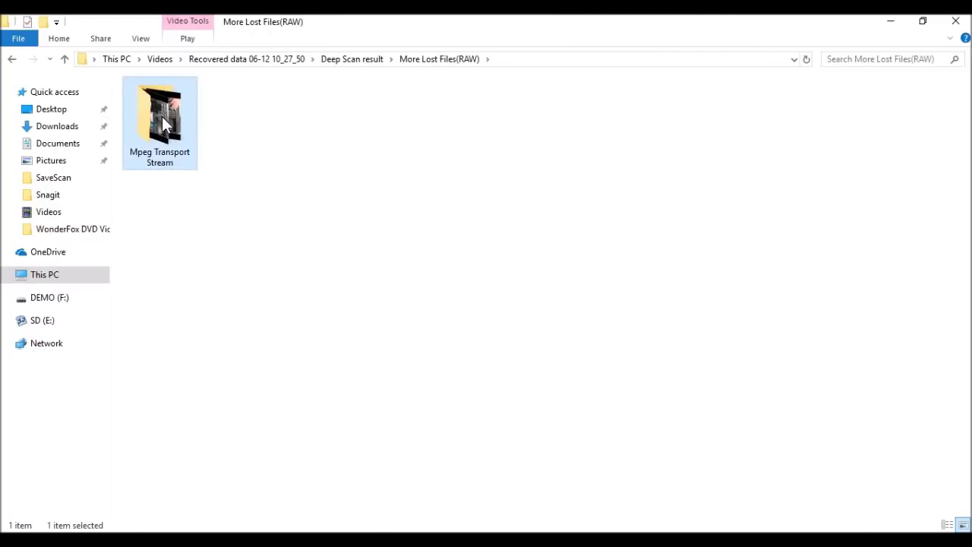
pyautogui.doubleClick(162, 122)
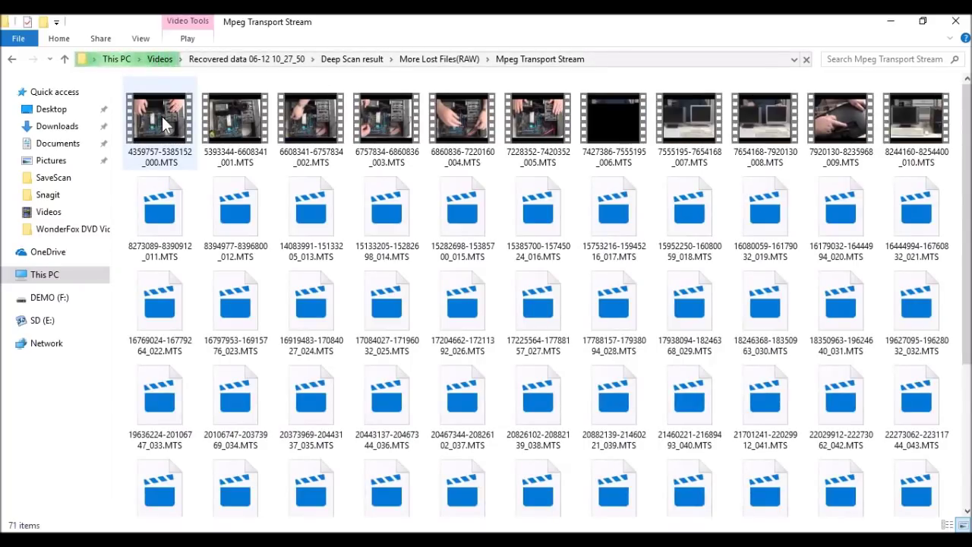
pyautogui.click(454, 125)
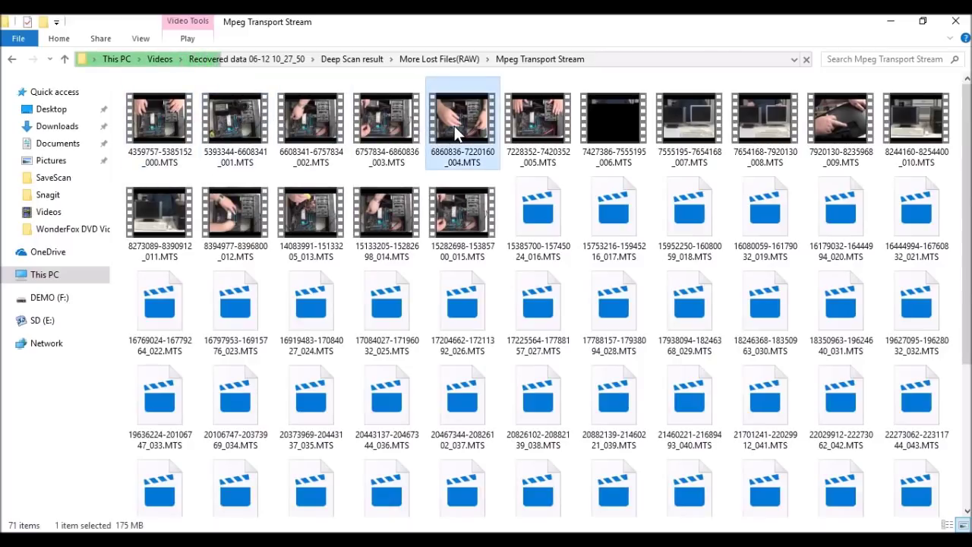
pyautogui.doubleClick(454, 125)
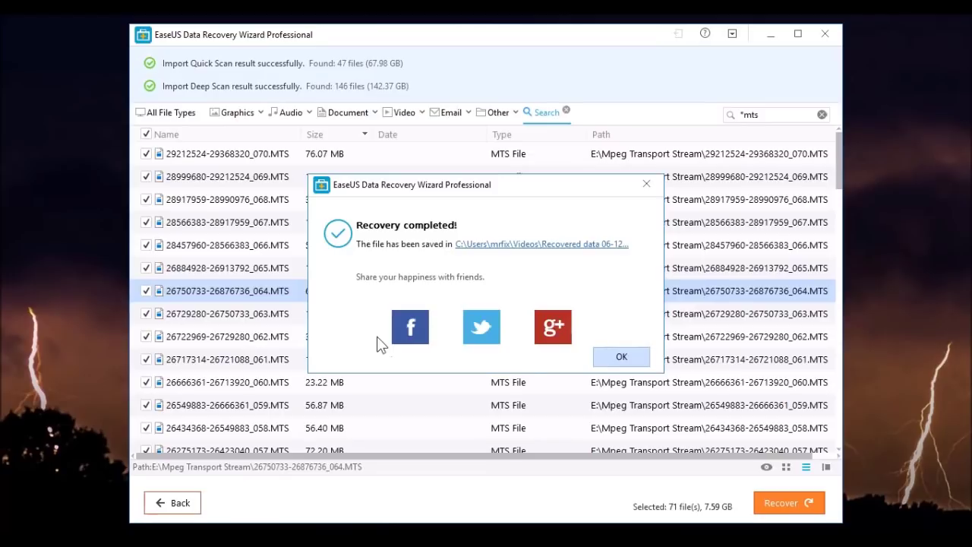
# - Dismiss the recovery completion message and return from the scan results to the recovery wizard's Home screen
pyautogui.click(617, 360)
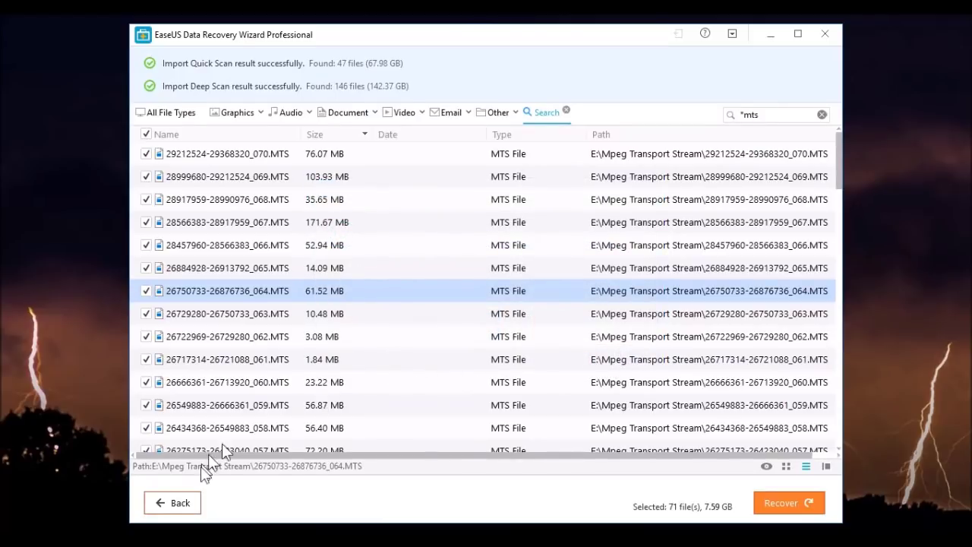
pyautogui.click(180, 504)
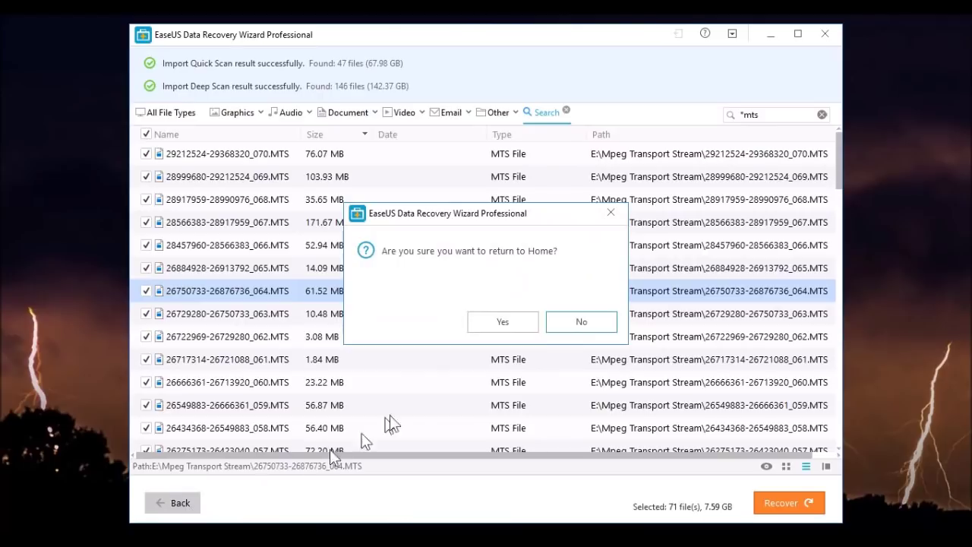
pyautogui.click(519, 326)
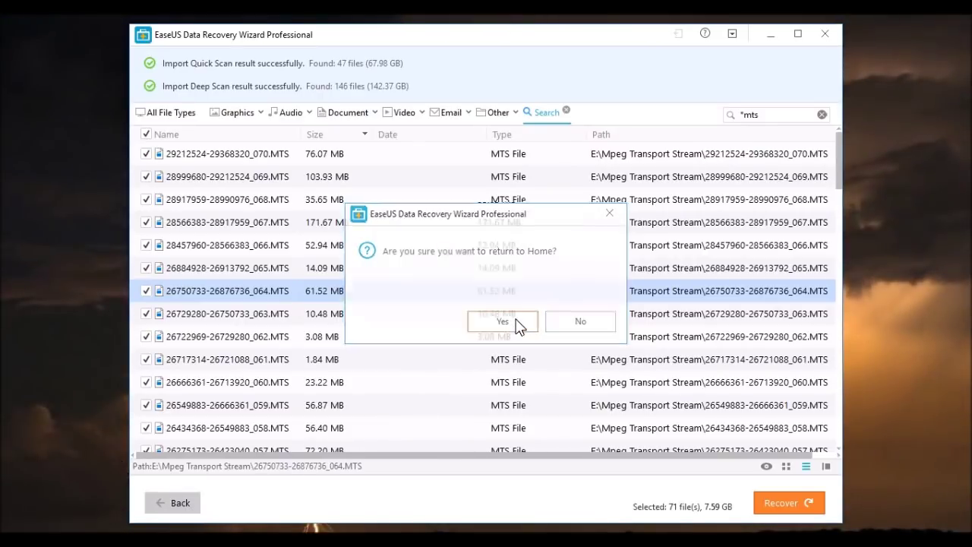